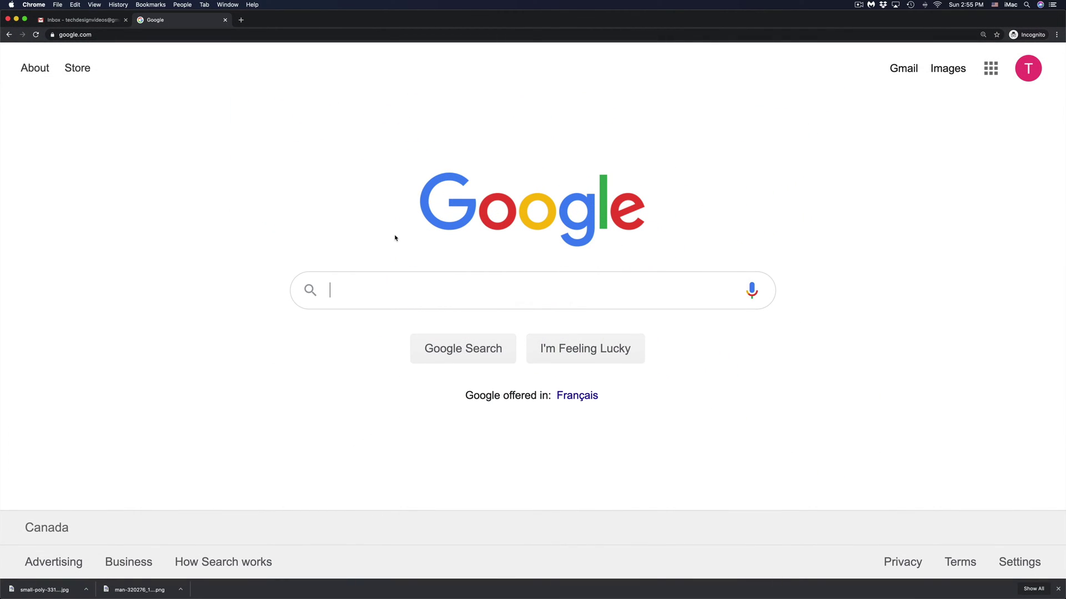
pyautogui.write('apple')
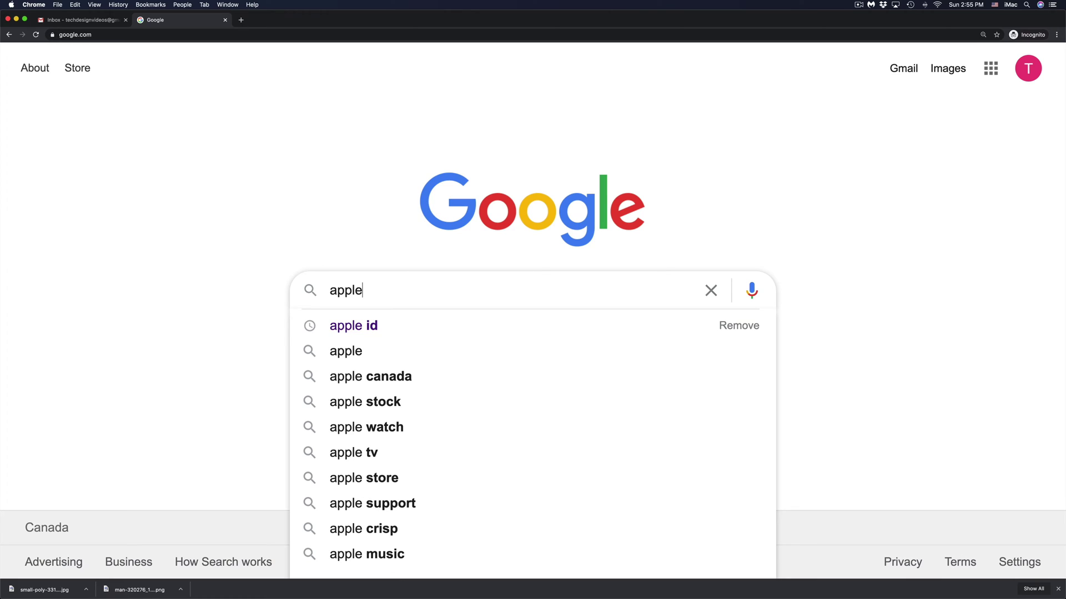
pyautogui.write(' id')
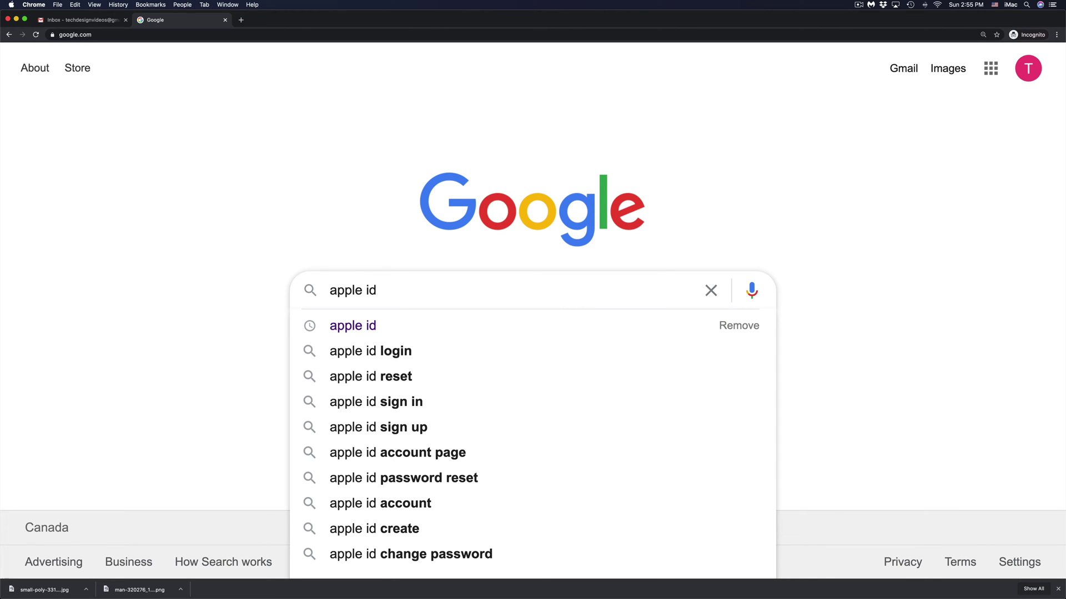
# Run a Google search for 'apple id'
pyautogui.press('Return')
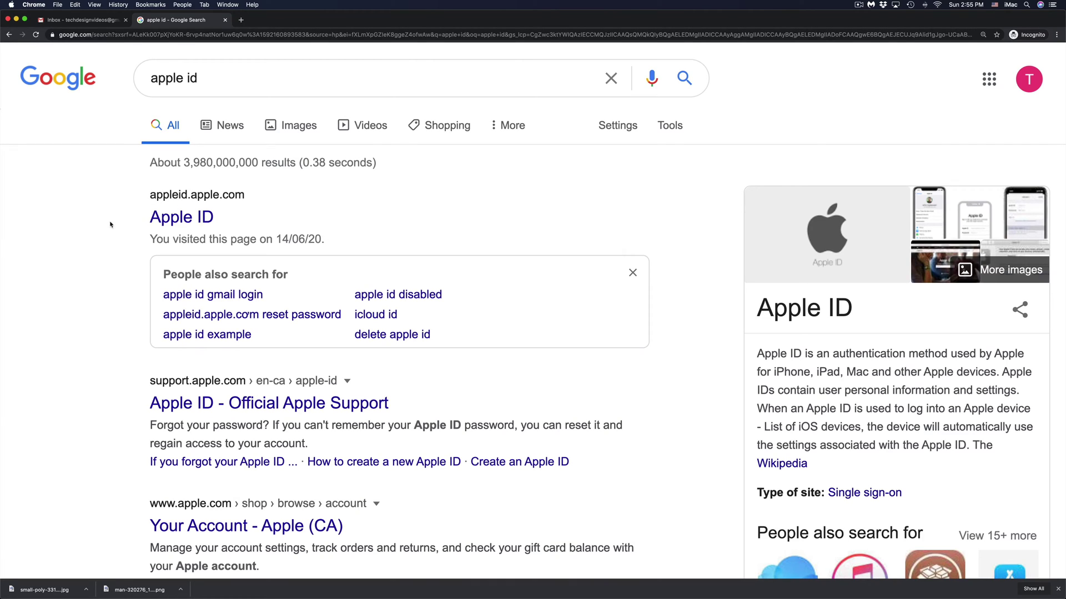
# Go from the appleid.apple.com result to the 'Forgot Apple ID or password?' recovery page
pyautogui.click(162, 217)
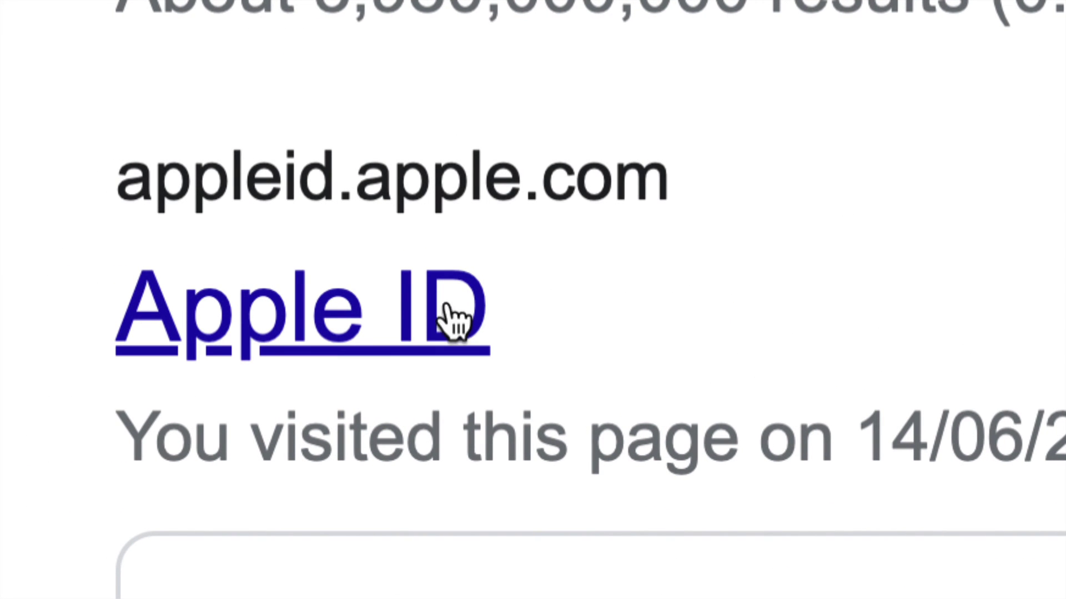
pyautogui.click(325, 320)
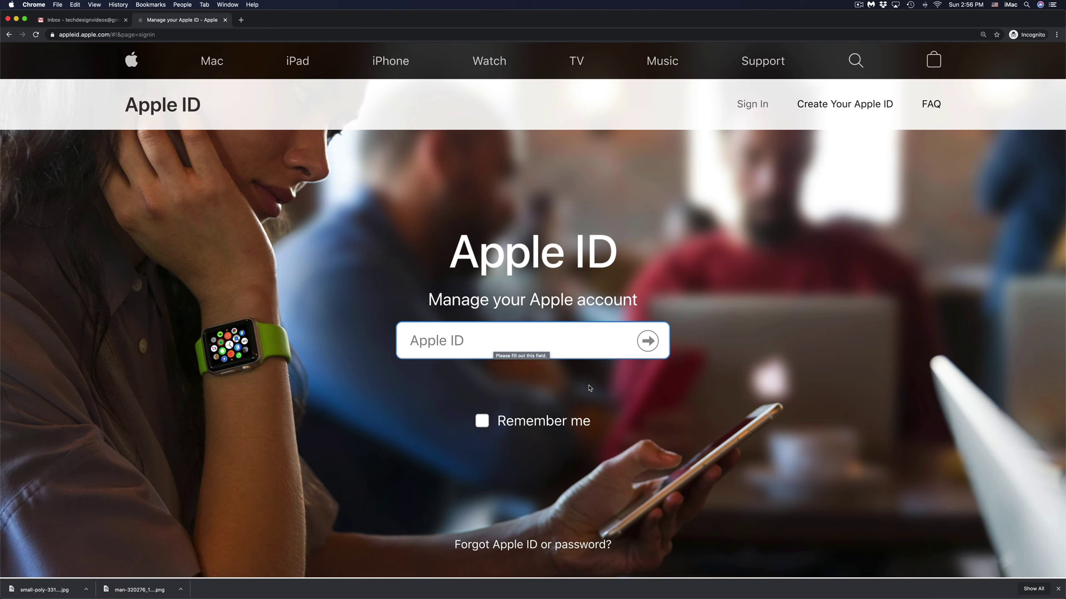
pyautogui.scroll(-2, 589, 388)
pyautogui.scroll(-4, 589, 389)
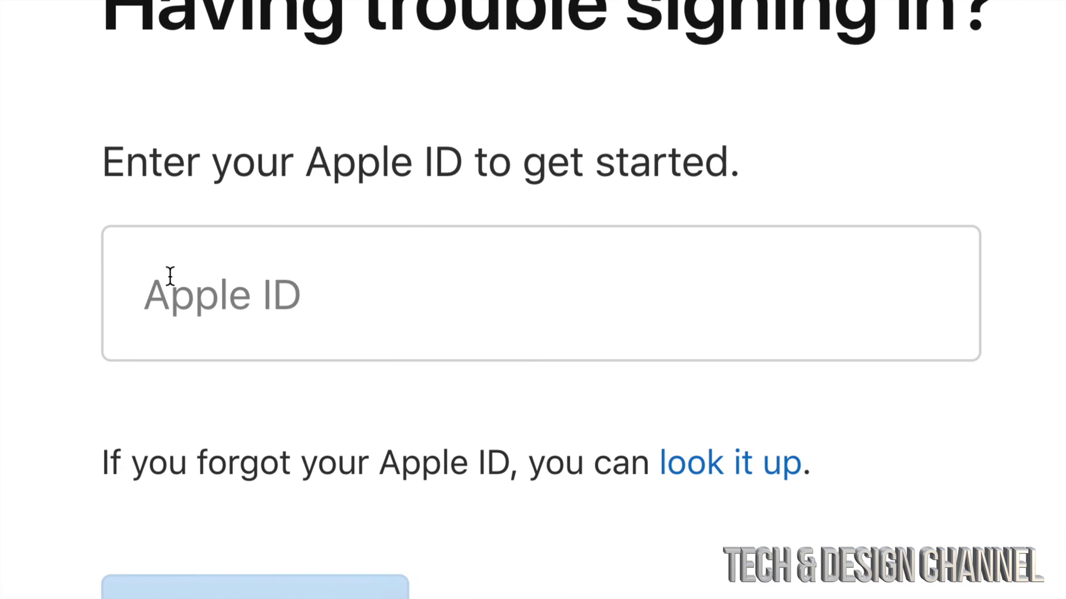
# Paste the account email as the Apple ID, continue, and begin entering the phone number
pyautogui.click(291, 296)
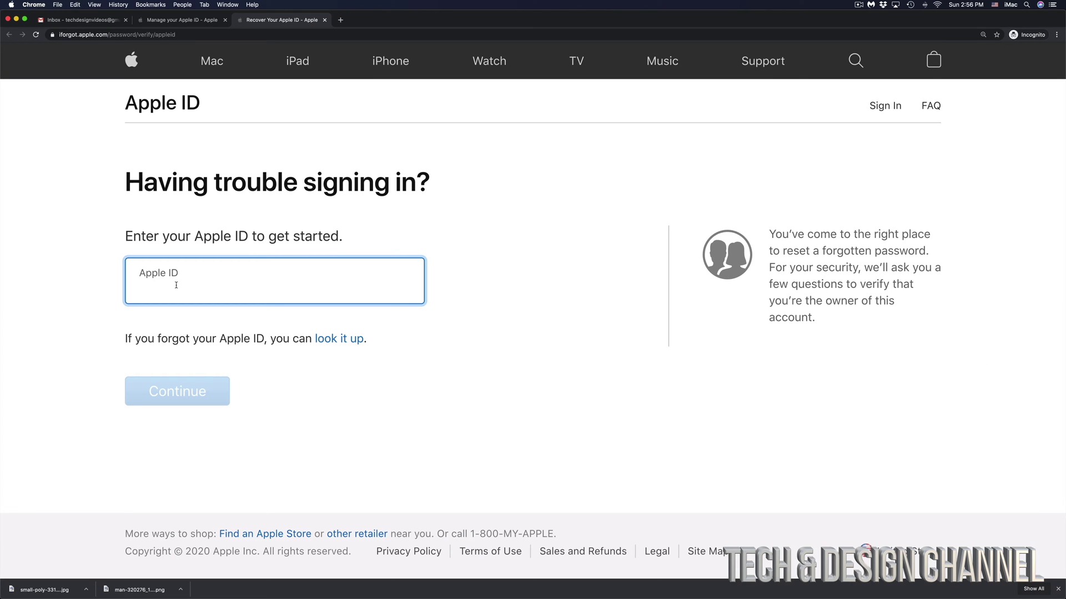
pyautogui.press('super+v')
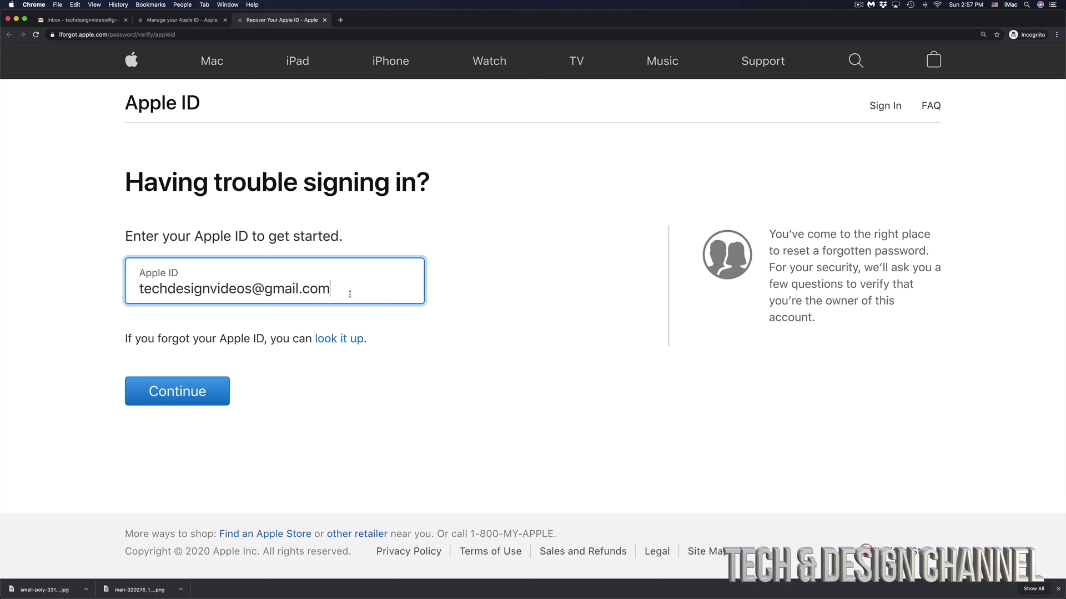
pyautogui.click(171, 393)
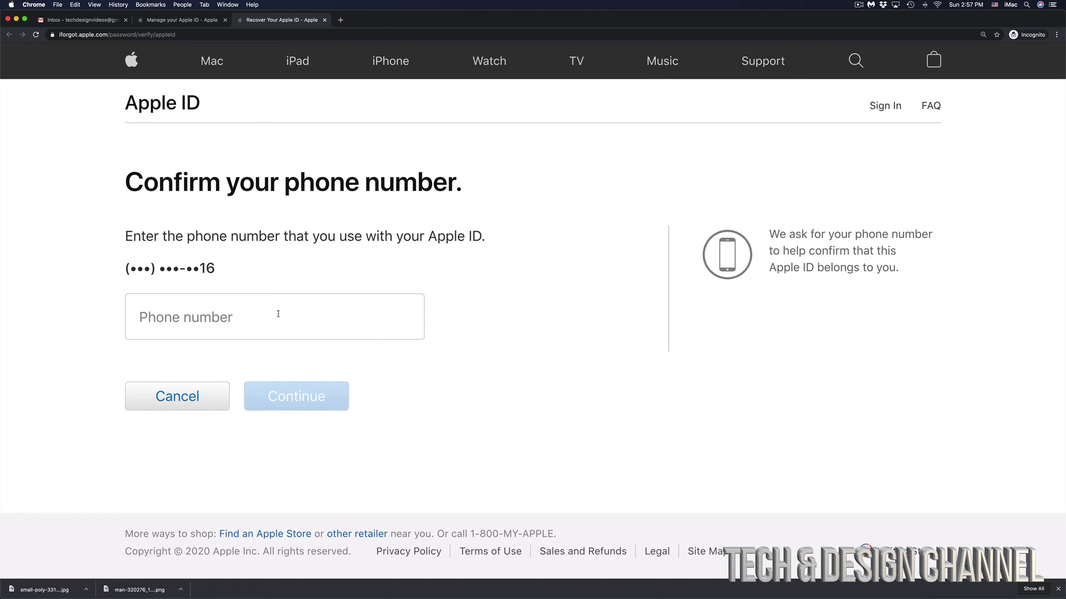
pyautogui.click(279, 314)
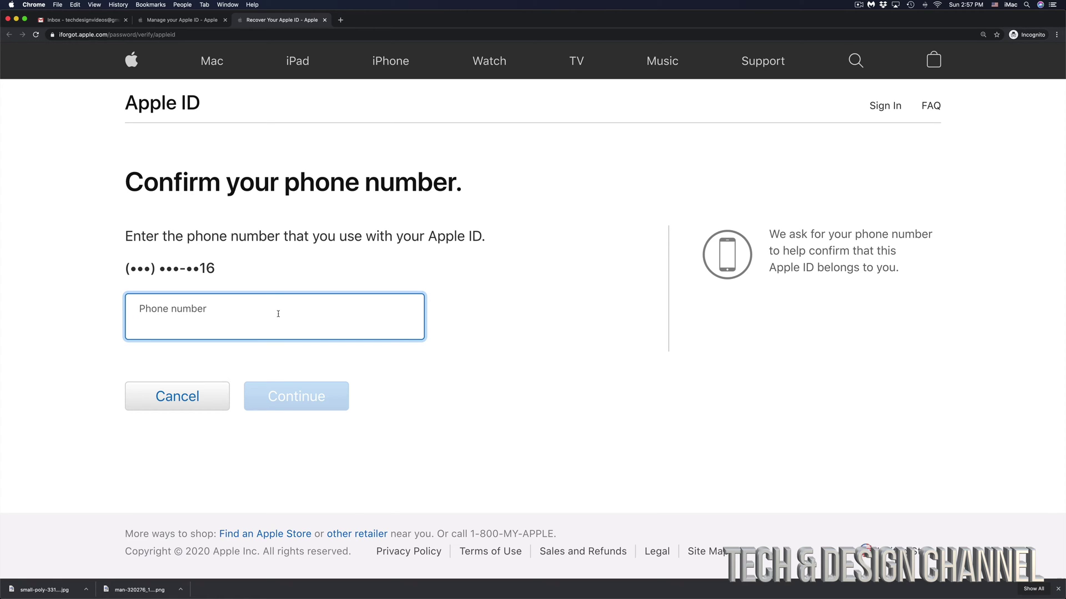
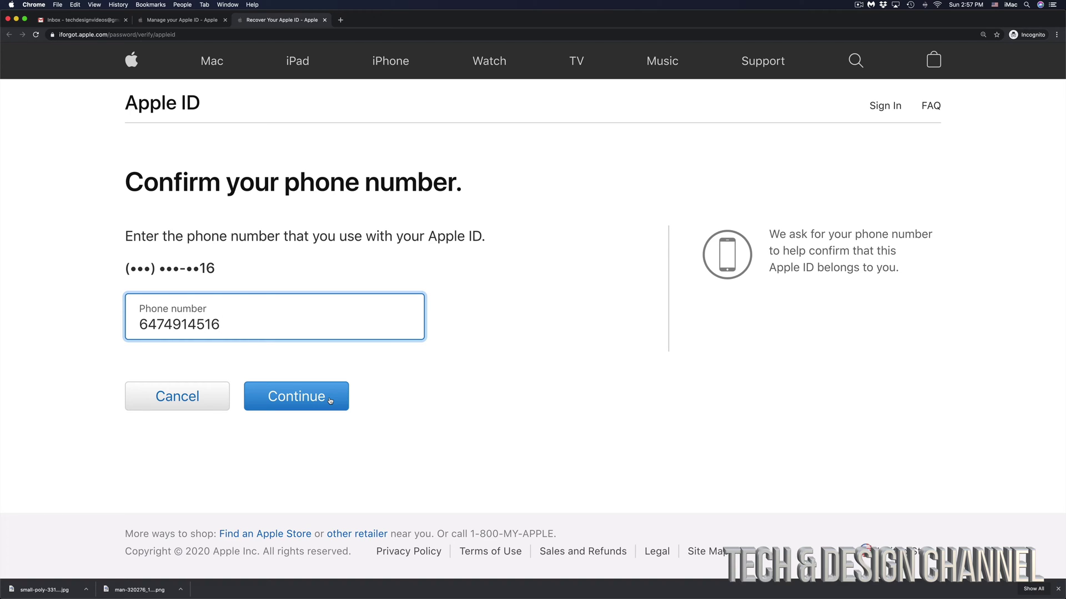
# Submit the phone number, resend the text code, and submit the six-digit verification code
pyautogui.click(330, 401)
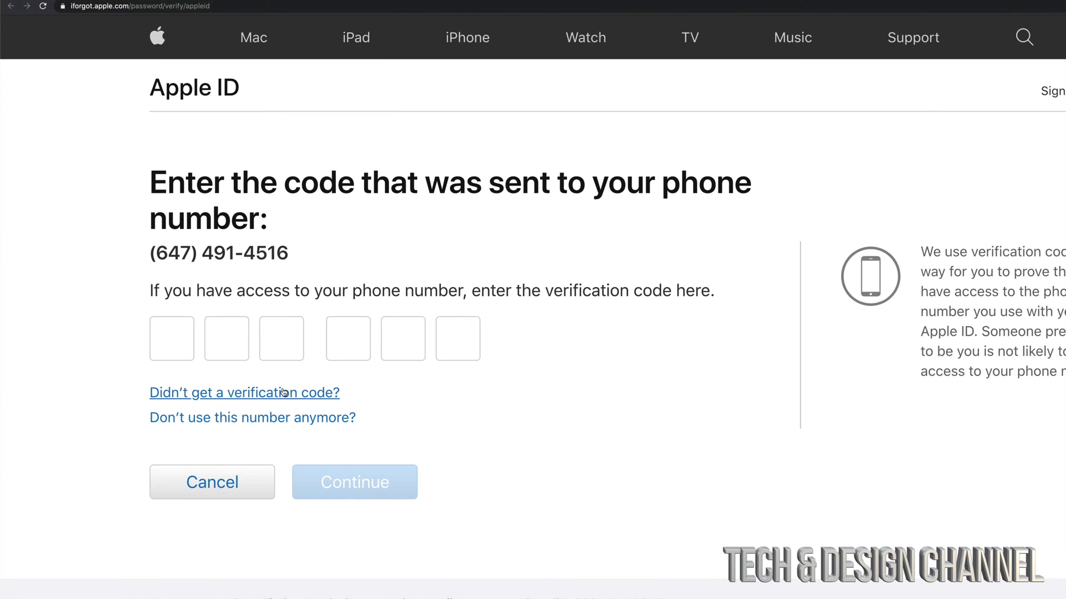
pyautogui.click(272, 393)
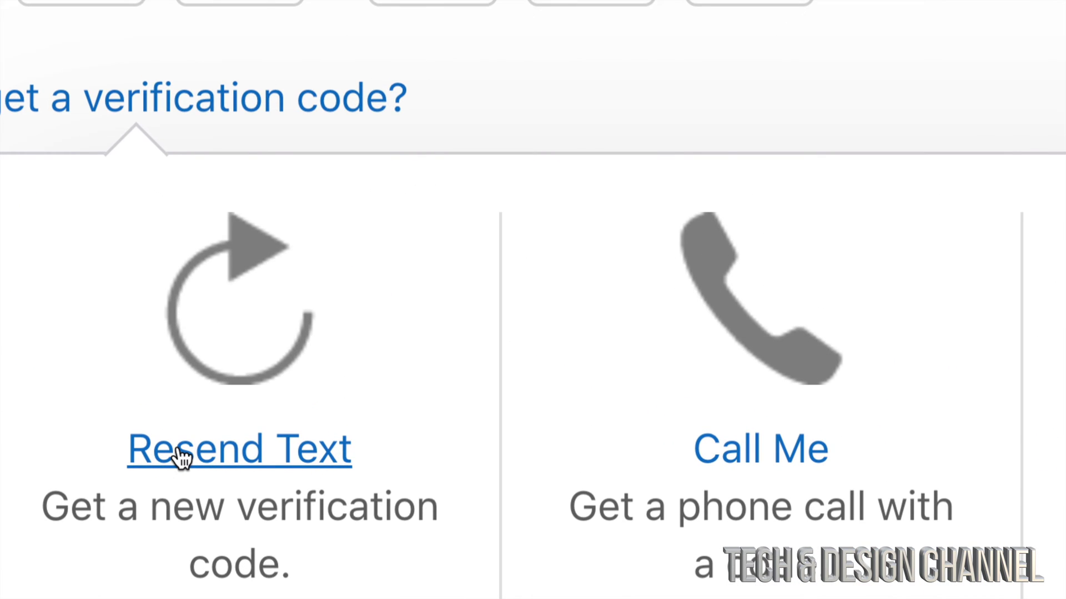
pyautogui.click(235, 459)
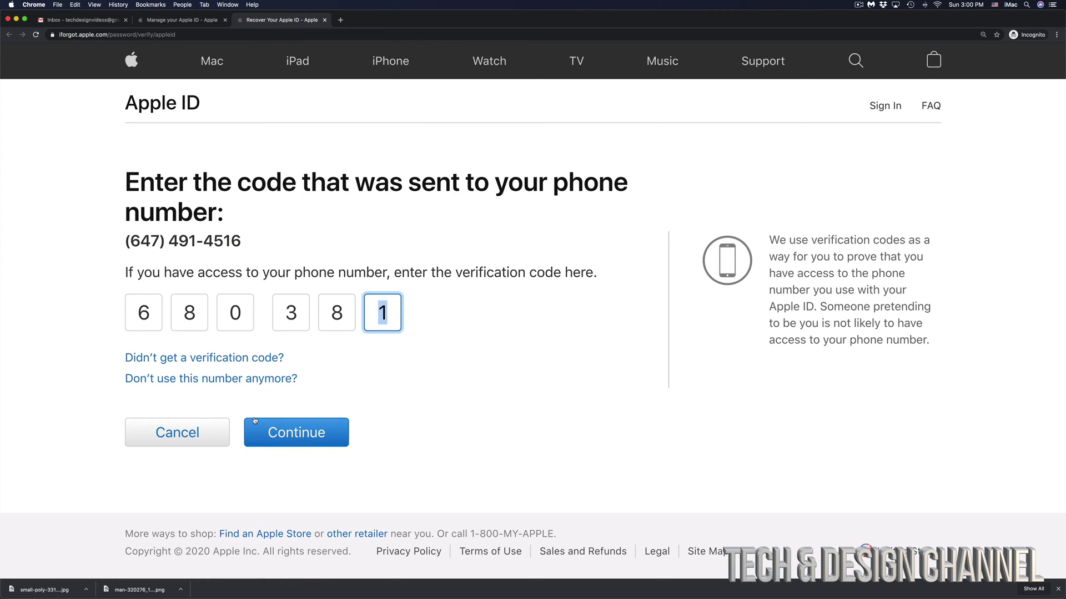
pyautogui.click(316, 434)
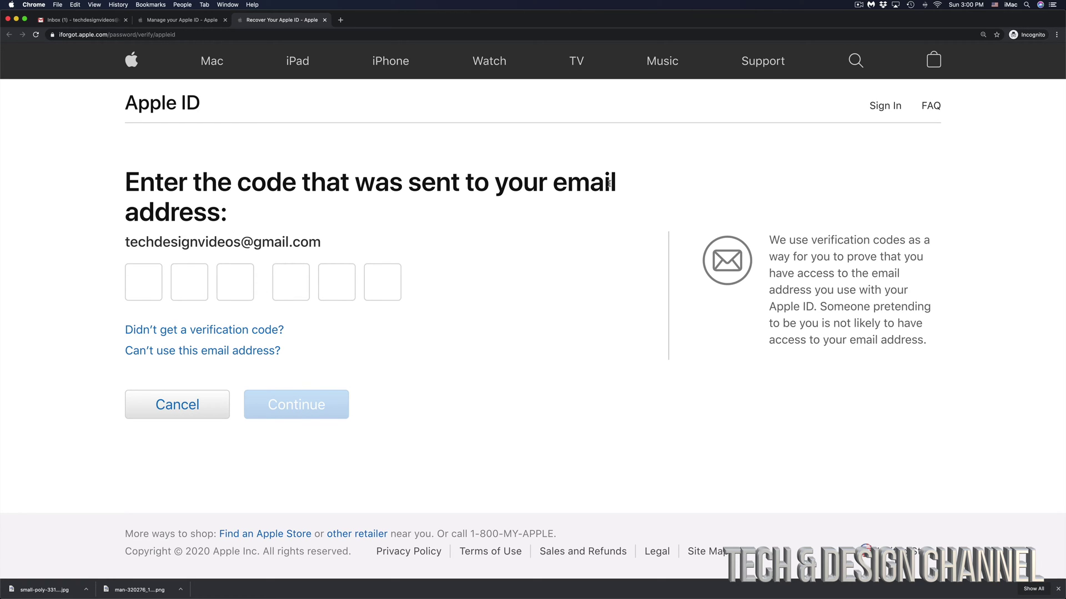
# Select the email address the code was sent to and switch to the Gmail inbox
pyautogui.moveTo(323, 247); pyautogui.dragTo(122, 249)
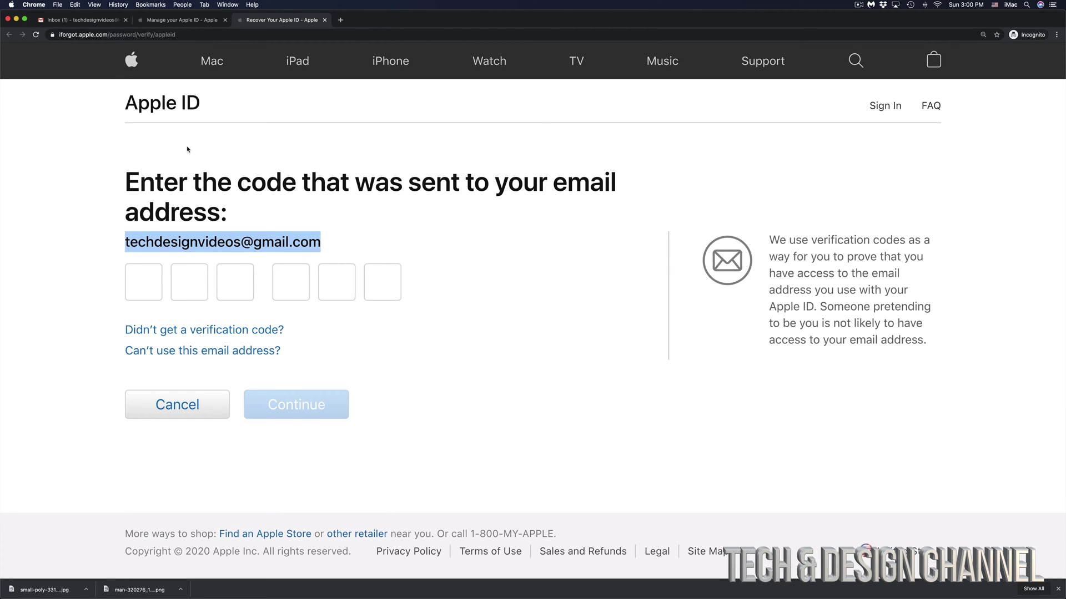
pyautogui.click(67, 20)
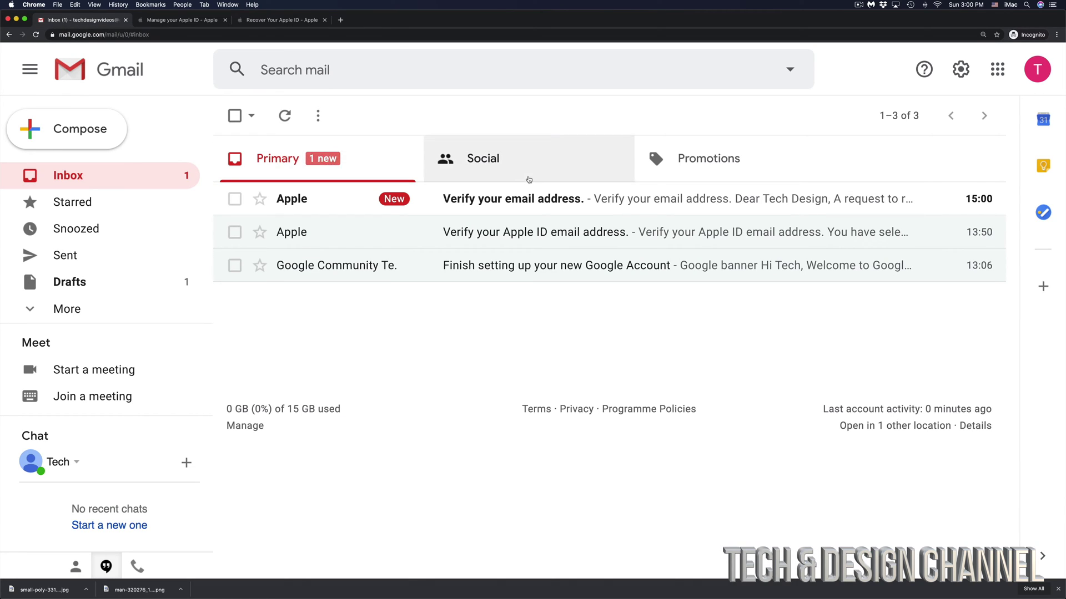
pyautogui.moveTo(359, 199)
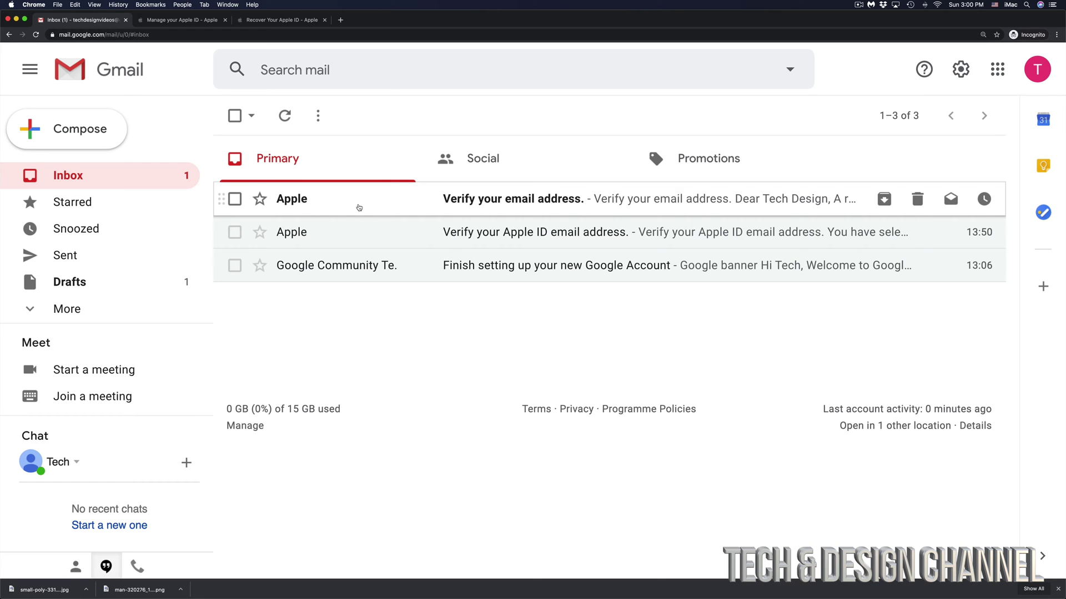
pyautogui.click(474, 202)
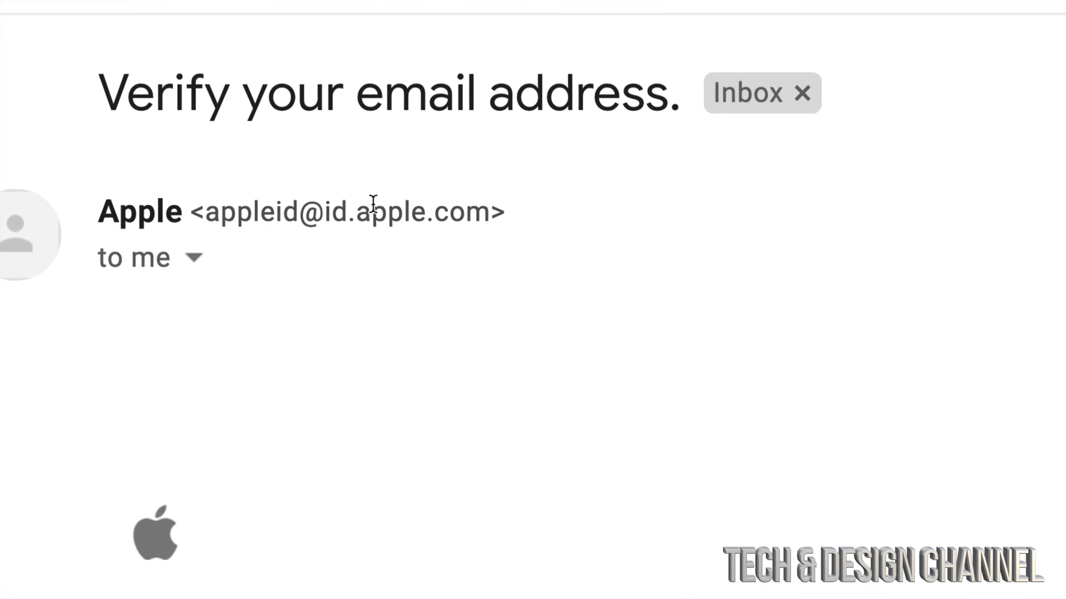
pyautogui.moveTo(101, 213); pyautogui.dragTo(493, 213)
pyautogui.click(202, 210)
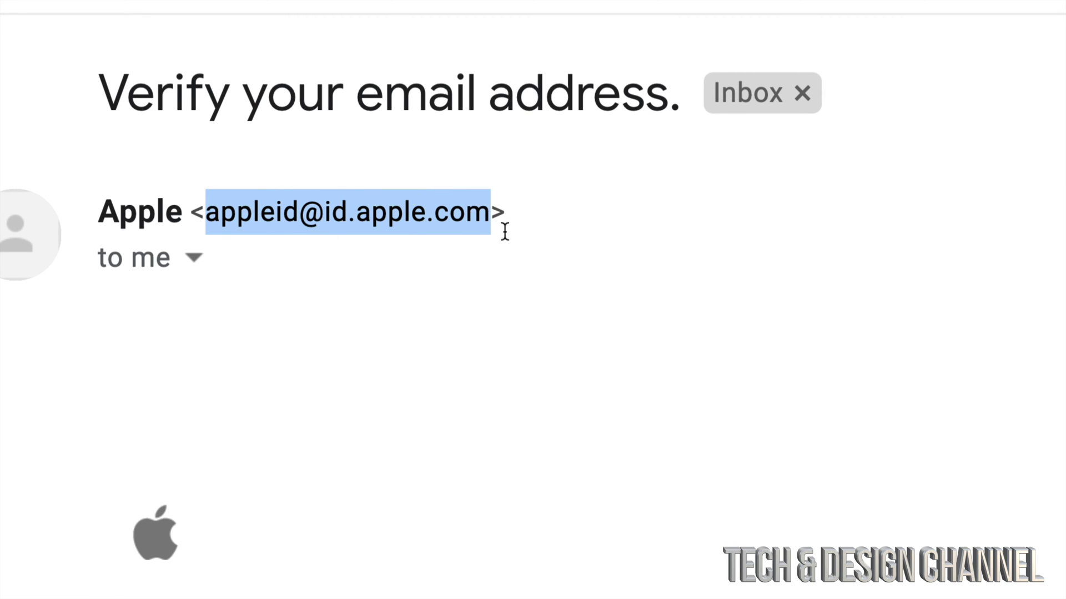
pyautogui.scroll(-4, 565, 338)
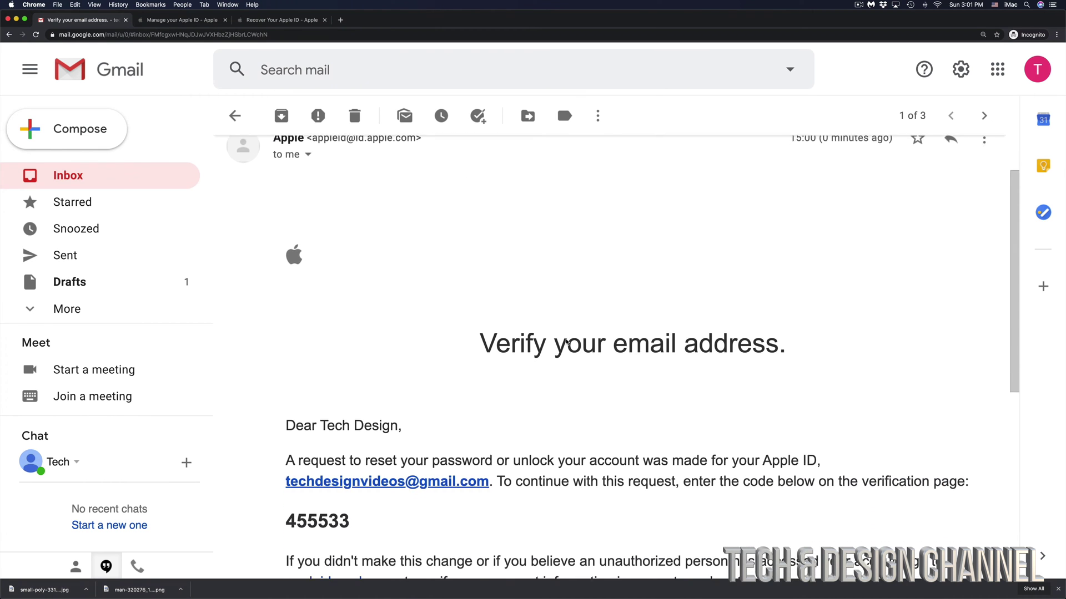
pyautogui.scroll(-1, 566, 338)
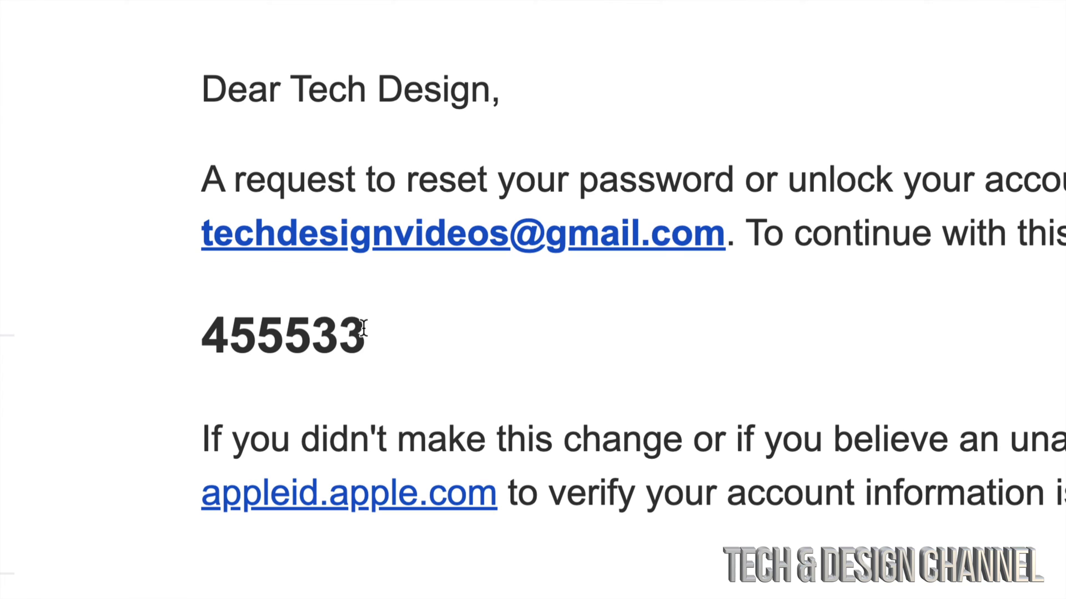
pyautogui.moveTo(349, 324); pyautogui.dragTo(211, 333)
pyautogui.press('super+c')
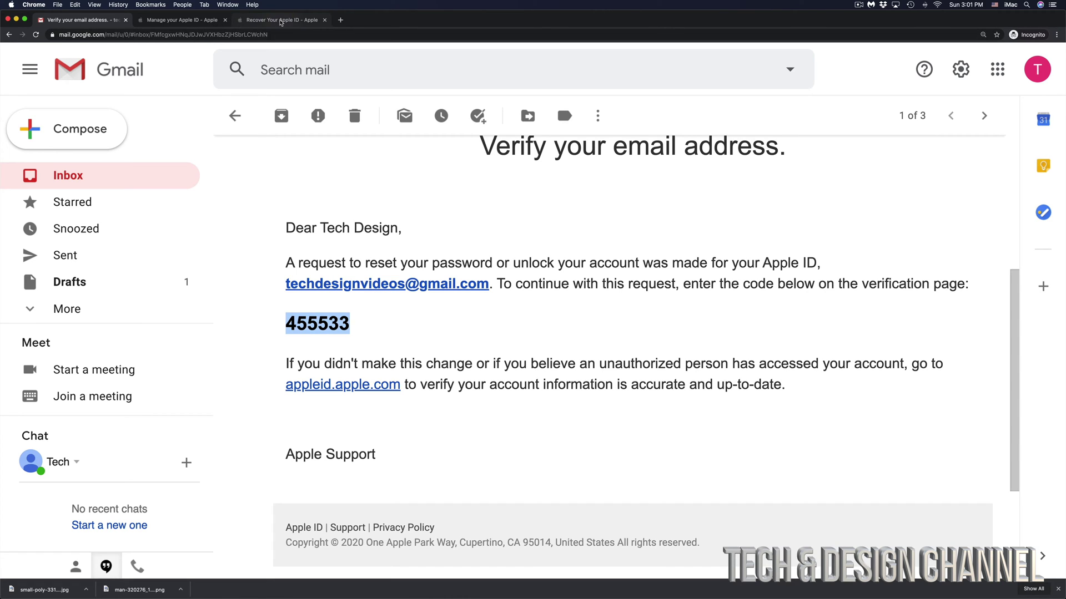
pyautogui.click(281, 20)
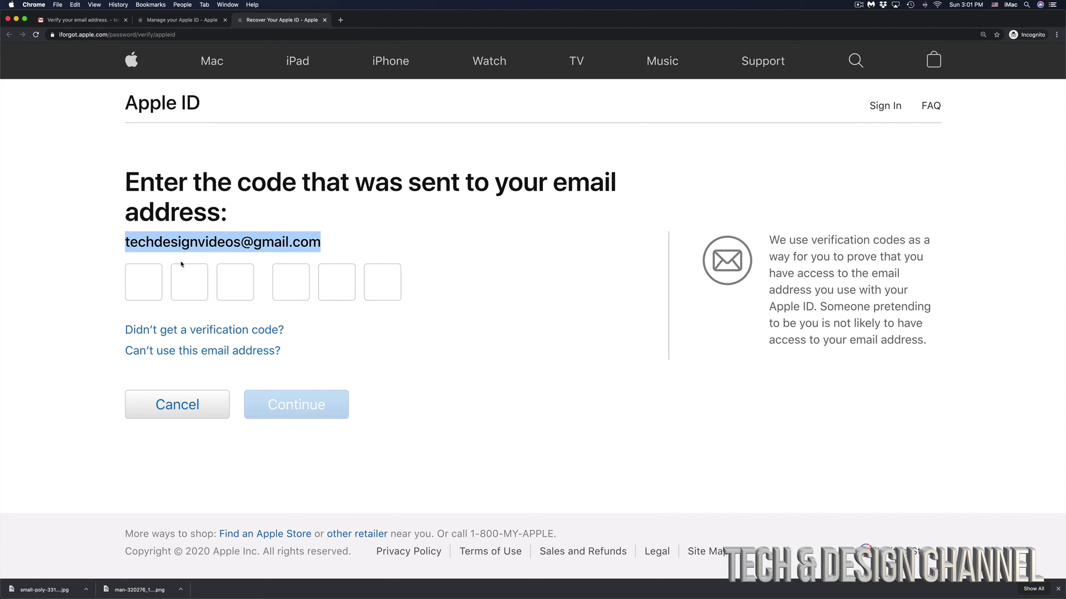
pyautogui.click(144, 283)
pyautogui.press('super+v')
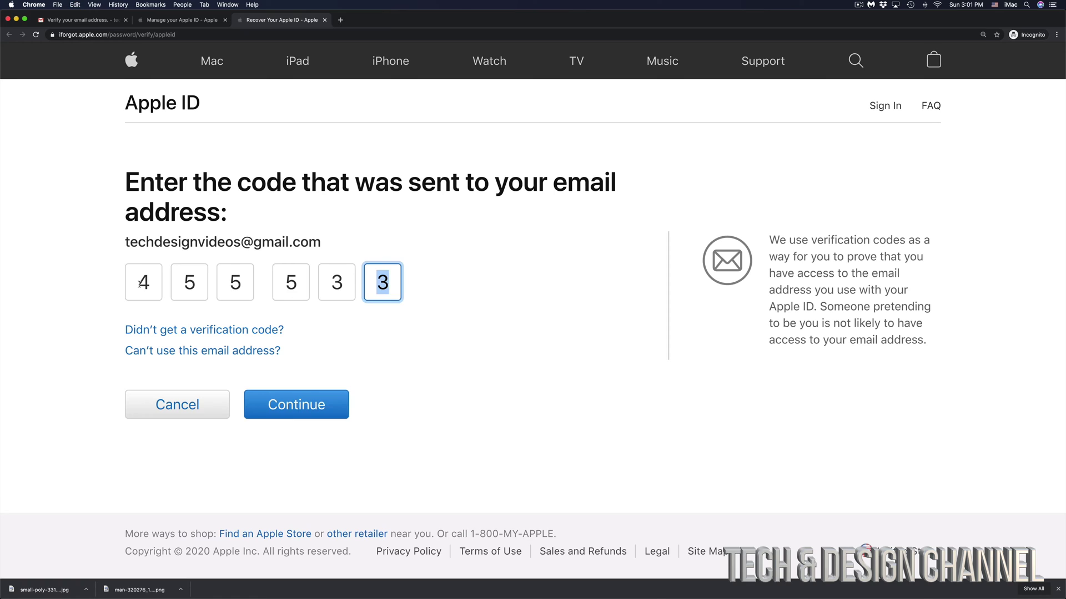
pyautogui.click(293, 408)
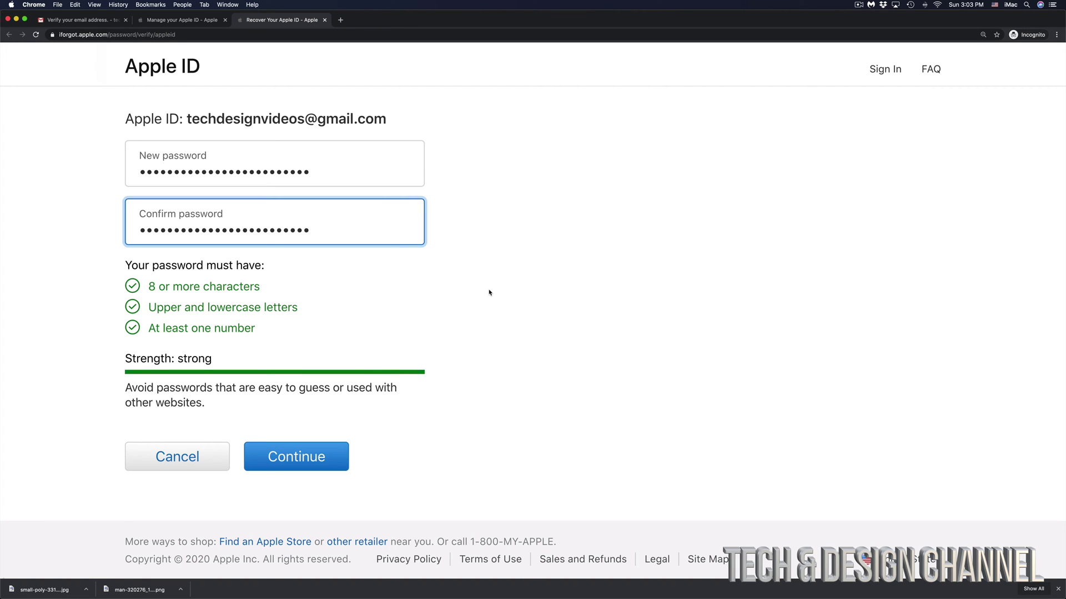
pyautogui.scroll(-1, 490, 292)
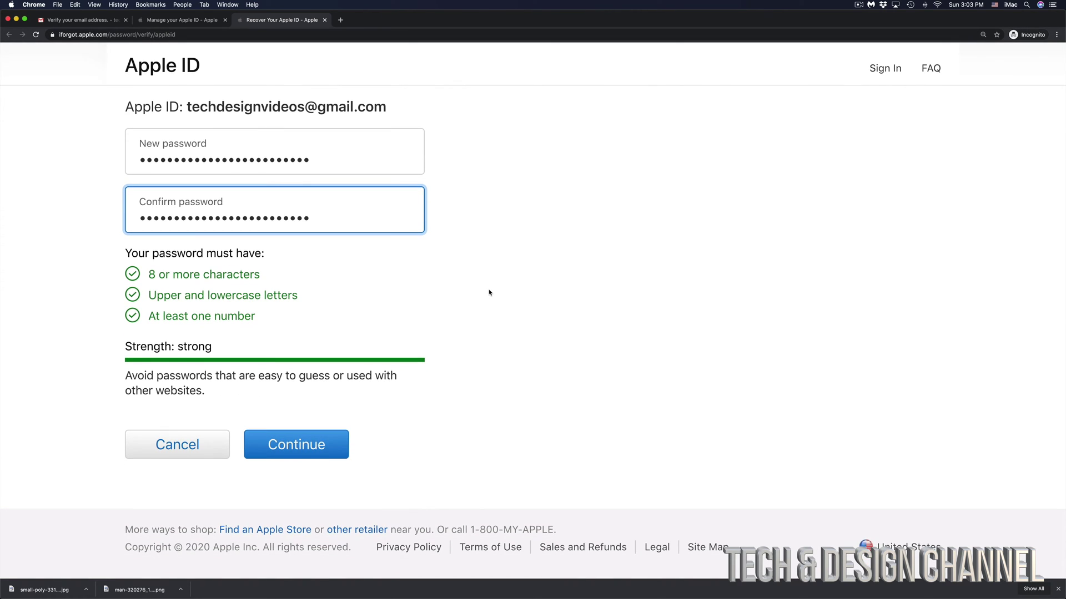
# Submit the new strong password entered in both password fields
pyautogui.click(285, 448)
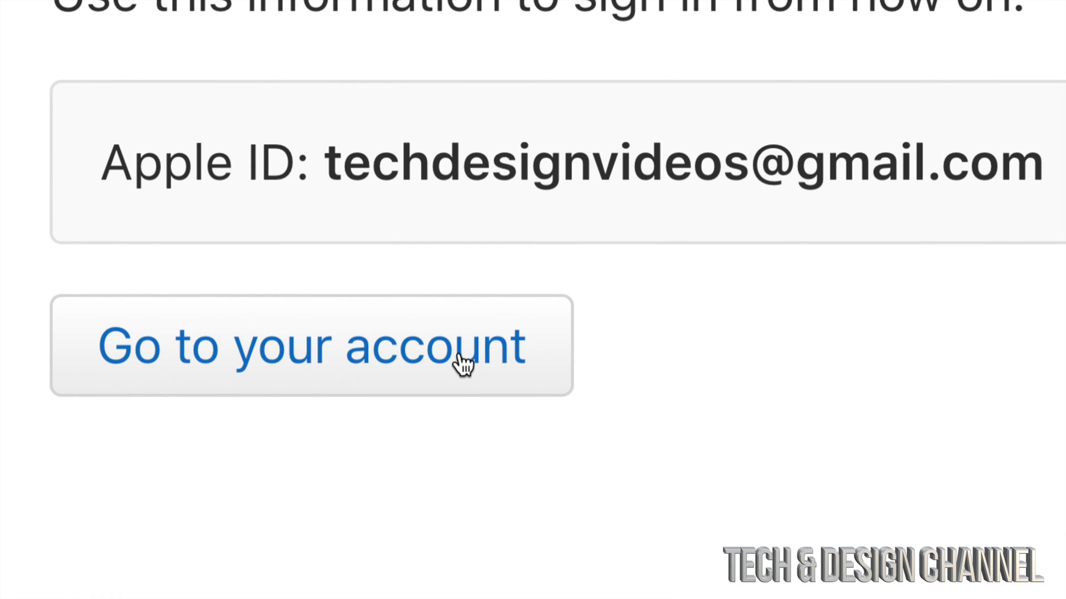
# Sign in to the Tech Design Apple ID account with its email and new password
pyautogui.click(463, 363)
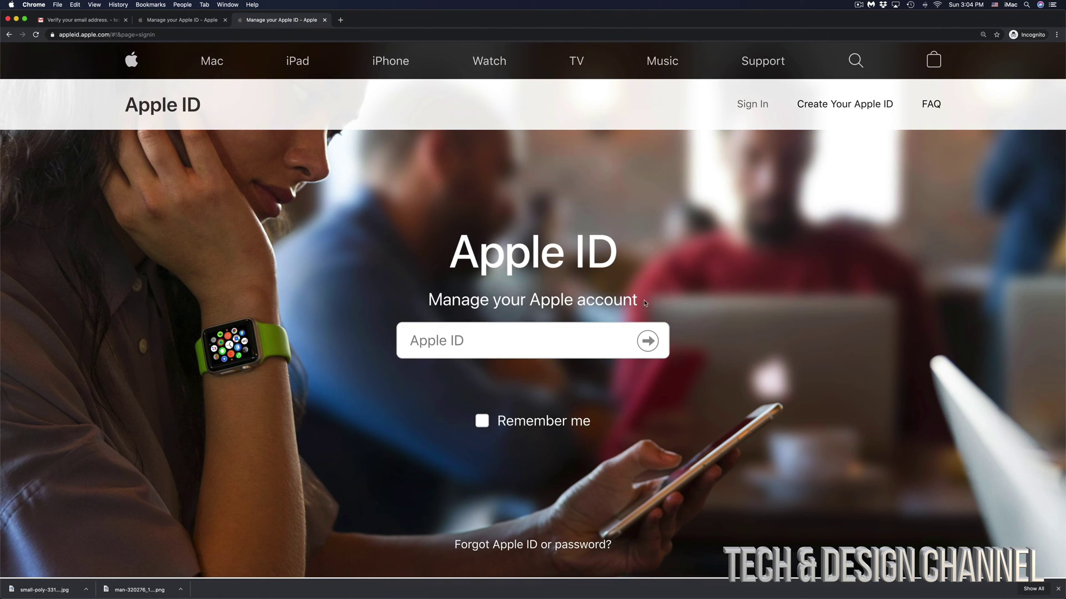
pyautogui.click(434, 351)
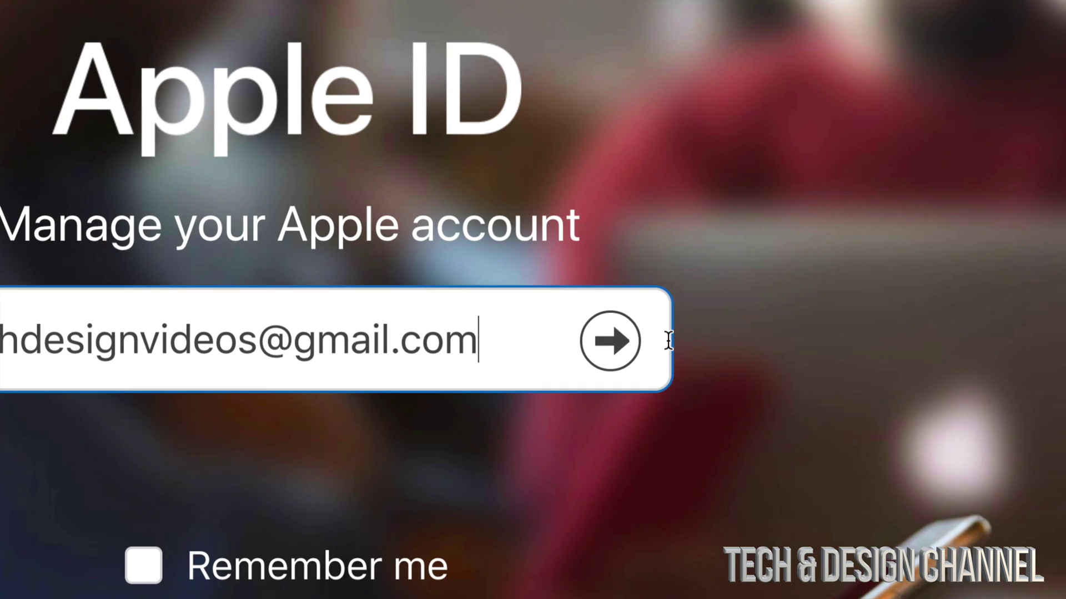
pyautogui.click(610, 340)
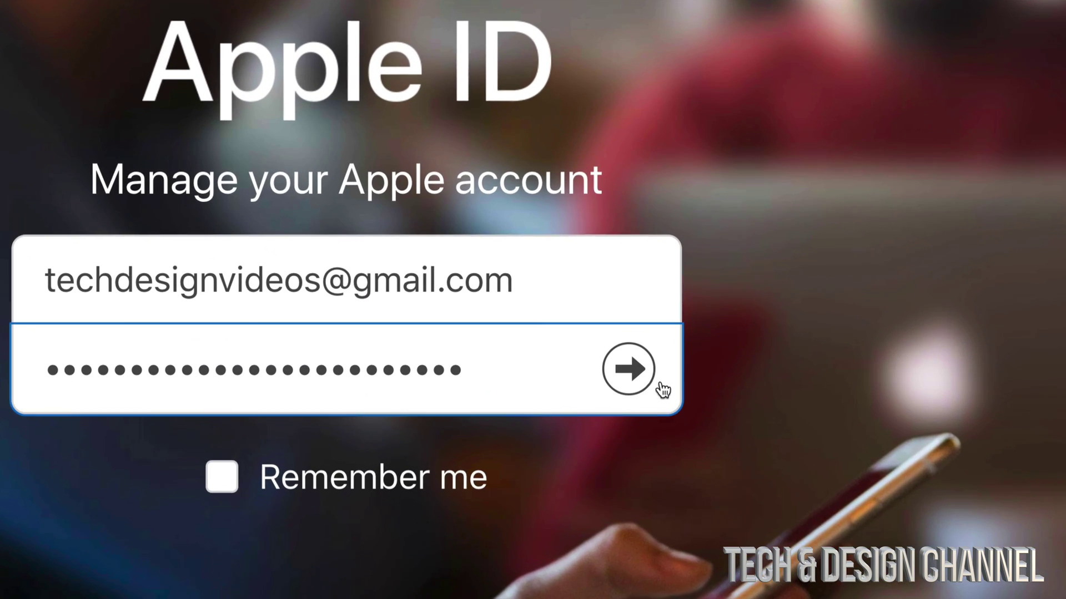
pyautogui.click(629, 369)
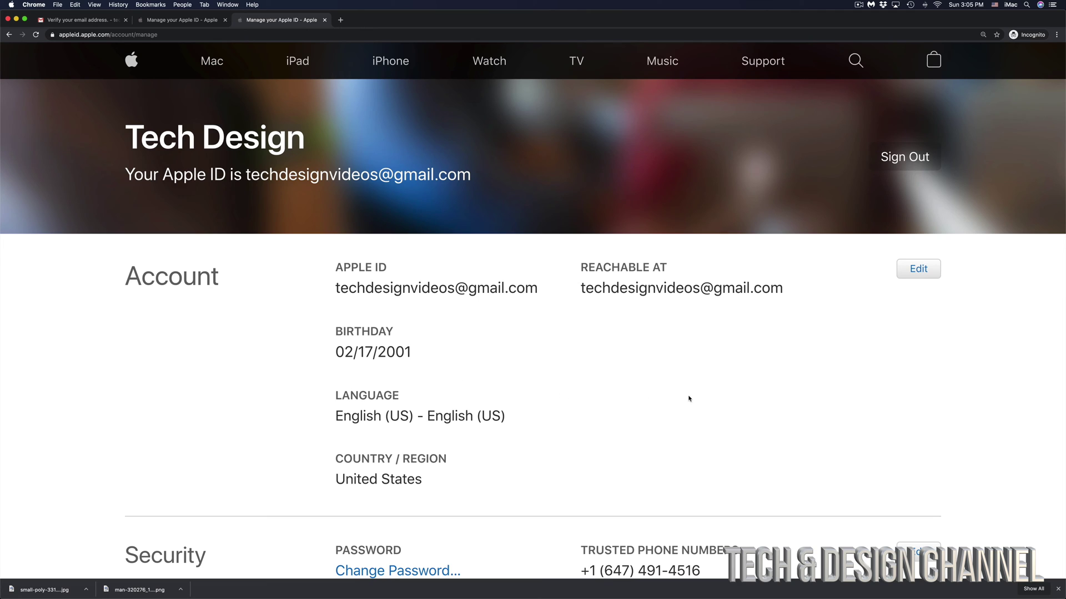
pyautogui.scroll(-5, 741, 408)
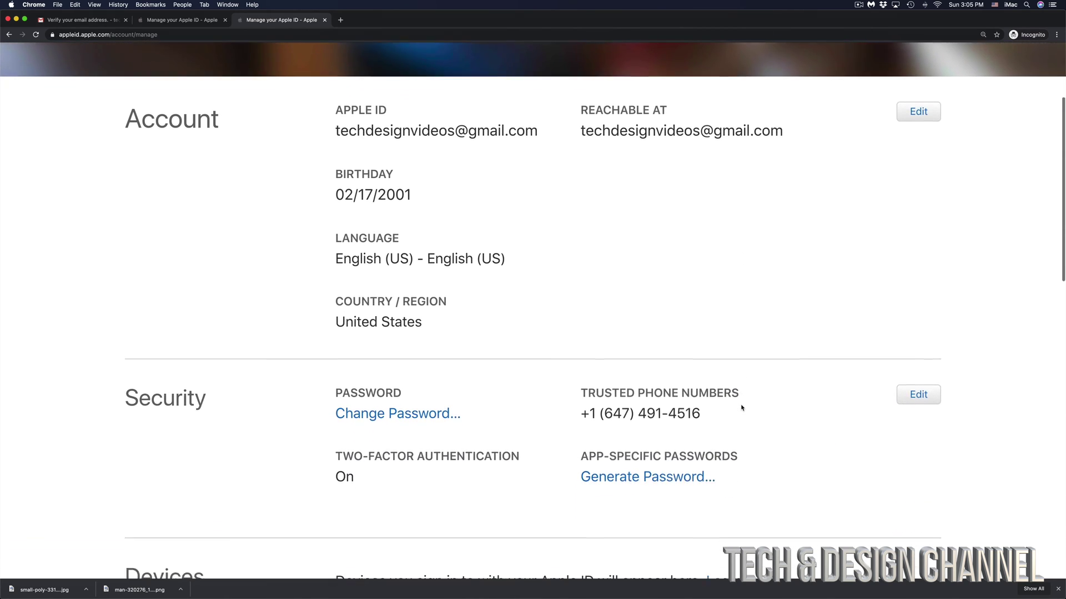
pyautogui.scroll(-2, 741, 408)
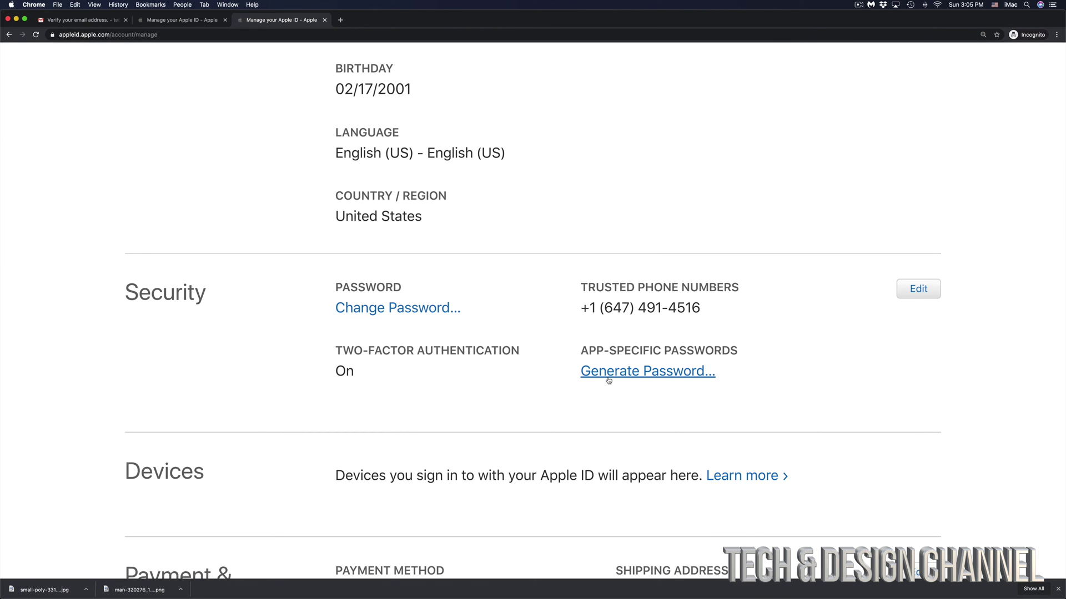
pyautogui.scroll(-2, 608, 381)
pyautogui.scroll(-3, 609, 381)
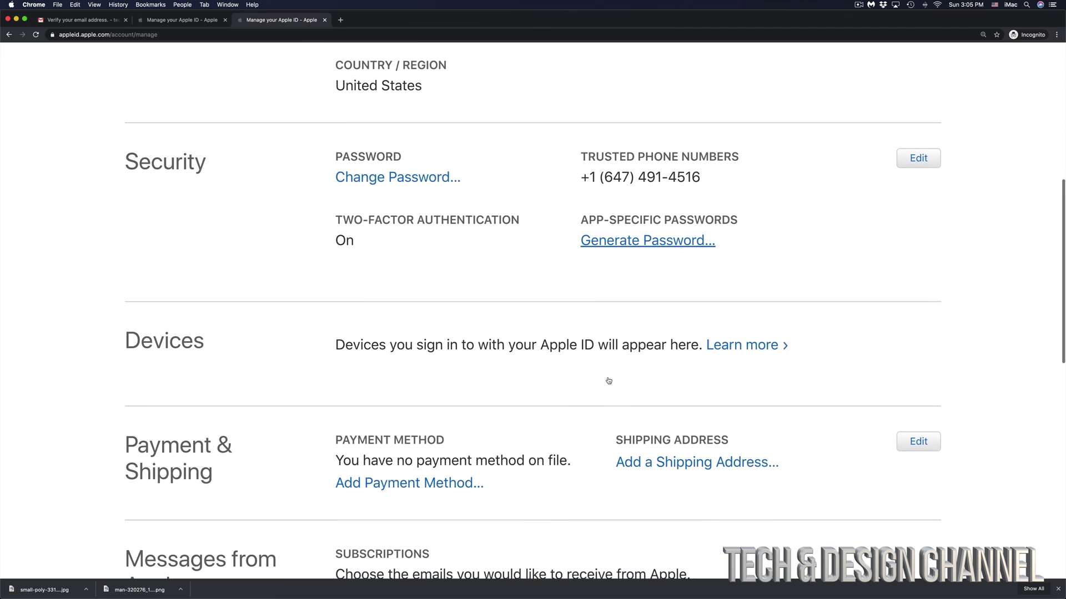
pyautogui.scroll(-2, 609, 380)
pyautogui.scroll(-2, 608, 381)
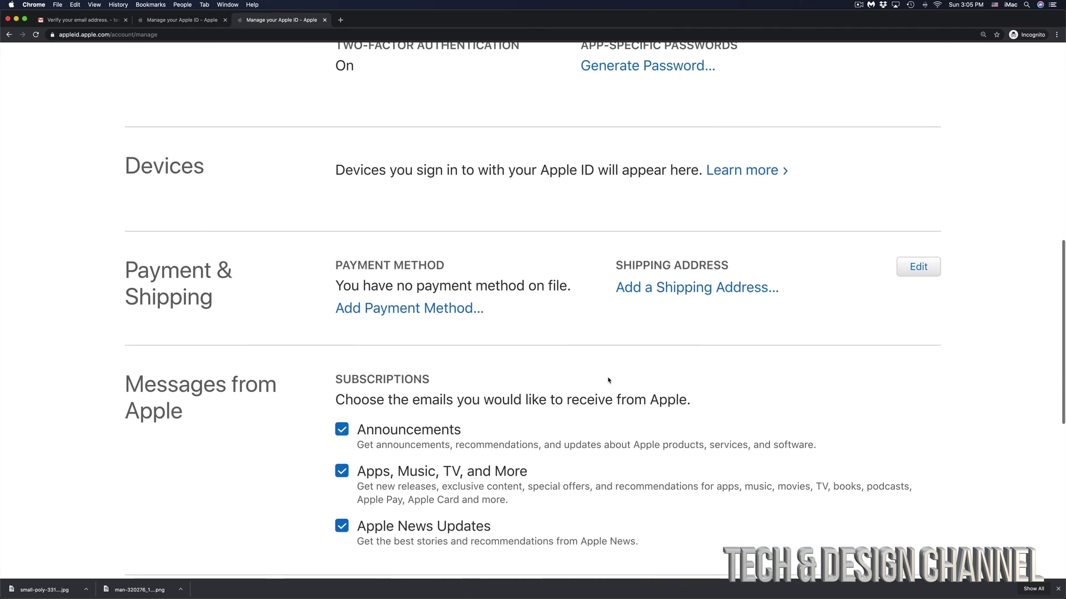
pyautogui.scroll(-3, 609, 380)
pyautogui.scroll(-1, 609, 381)
pyautogui.scroll(2, 609, 381)
pyautogui.scroll(3, 609, 380)
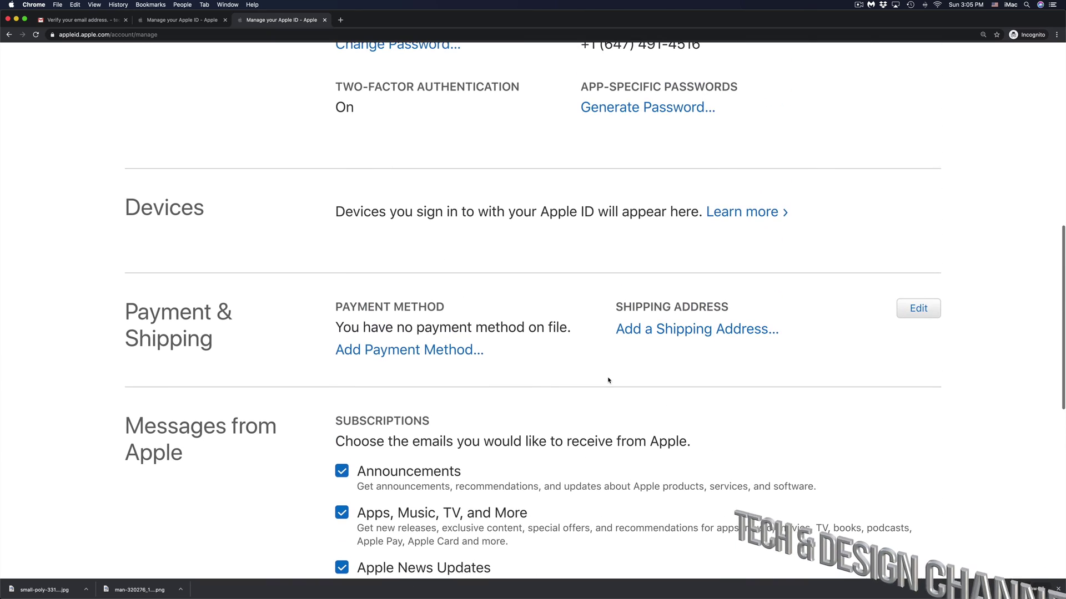
pyautogui.scroll(3, 609, 380)
pyautogui.scroll(3, 609, 380)
pyautogui.scroll(3, 609, 380)
pyautogui.scroll(2, 608, 381)
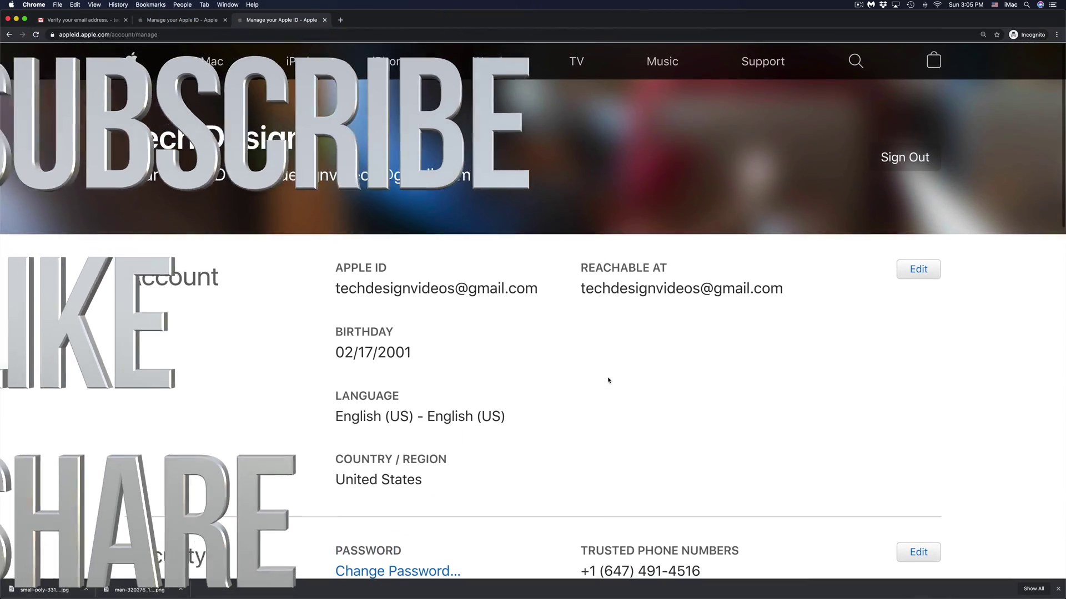